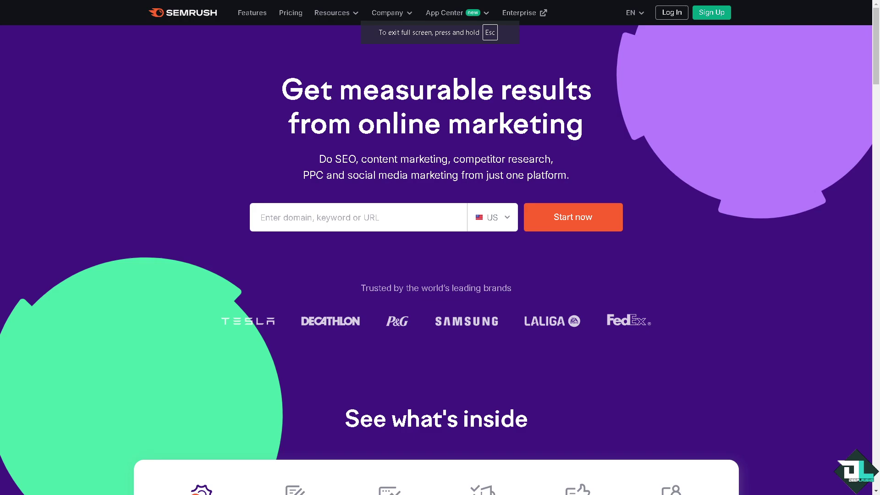
Step: Open the Semrush login page and go on to the sign-up page for a new account
click(673, 14)
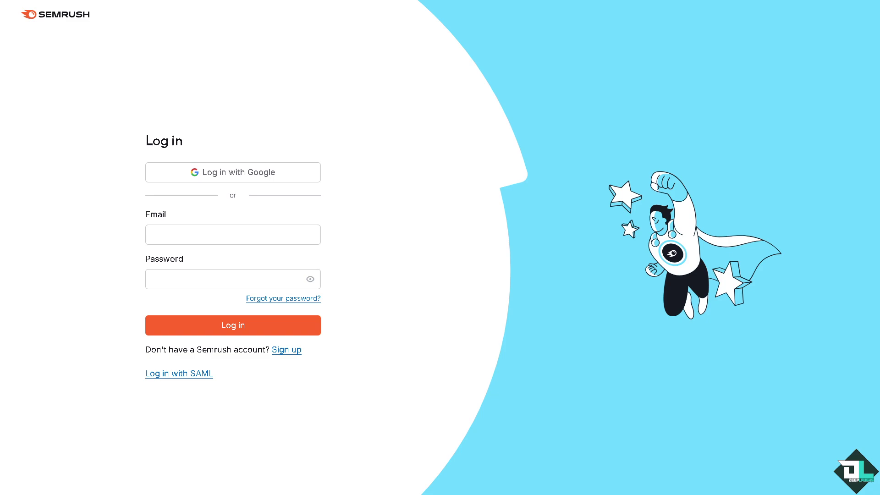
click(287, 352)
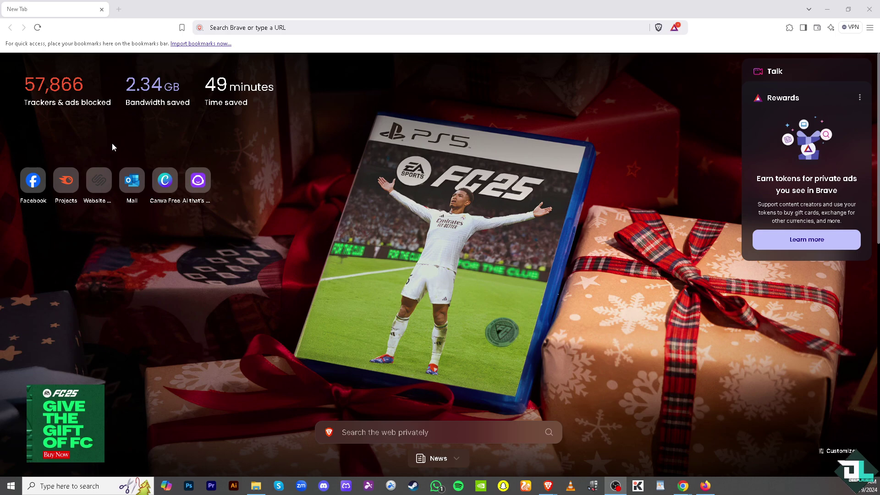
Step: Switch to a new Brave browser tab and search the web for "Commercial Real Estate"
click(242, 26)
text(Com)
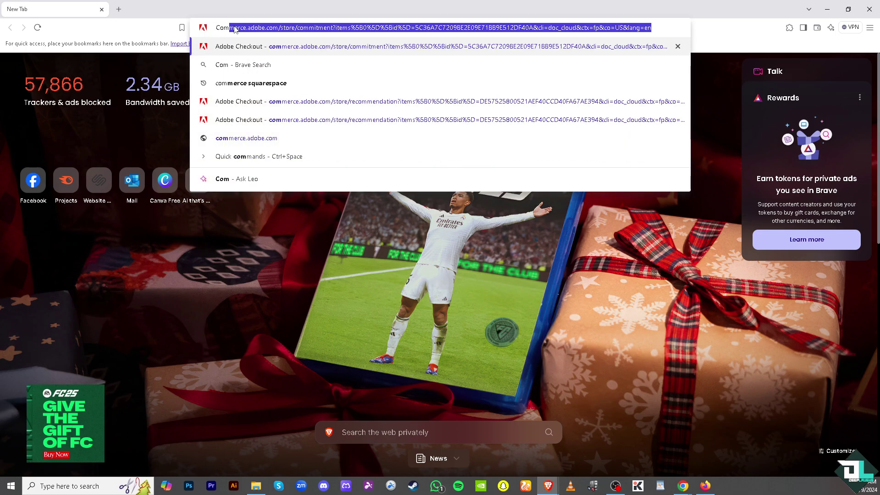
text(mercial Real E)
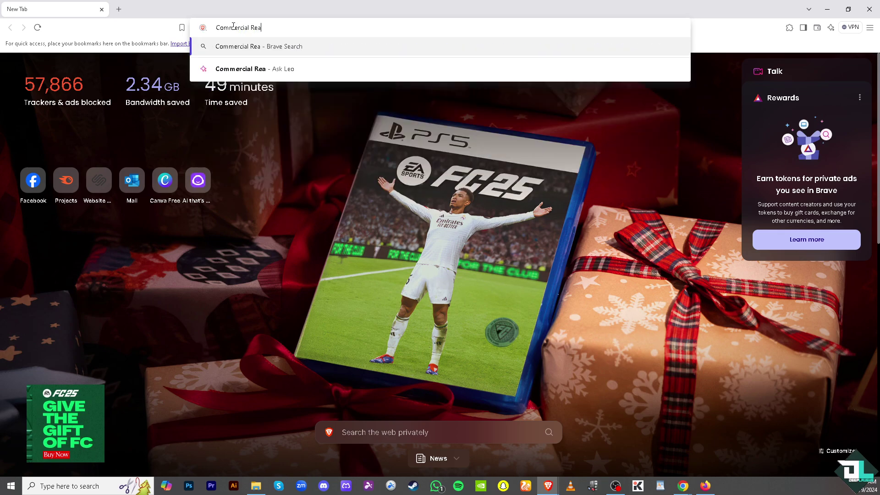
text(state)
key(Return)
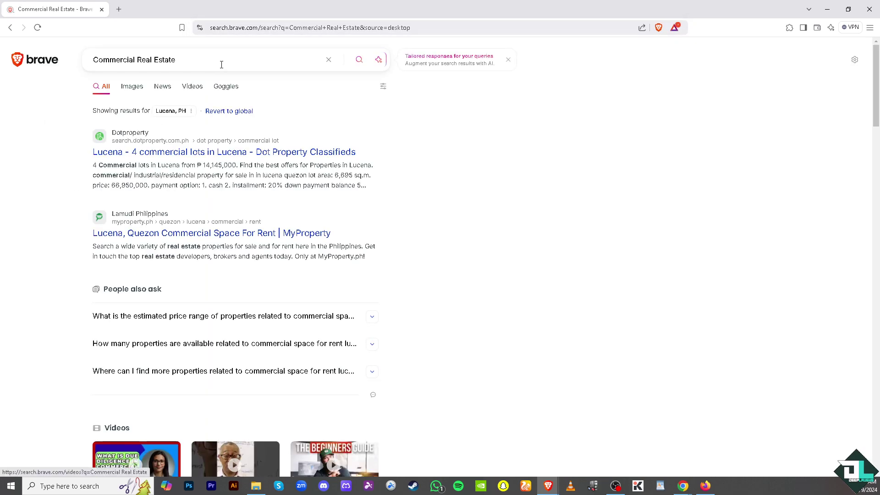
Step: Refine the web search to "Commercial Real Estate USA" and look through the results for competitor sites
text(USA)
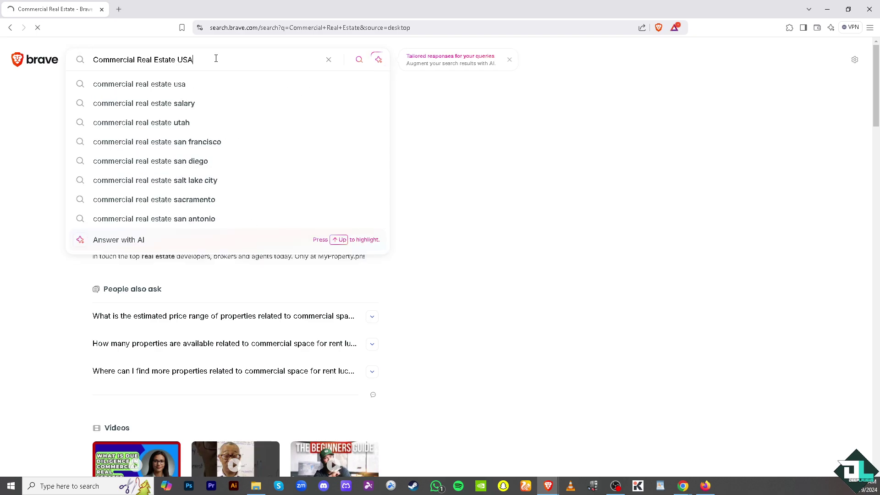
key(Return)
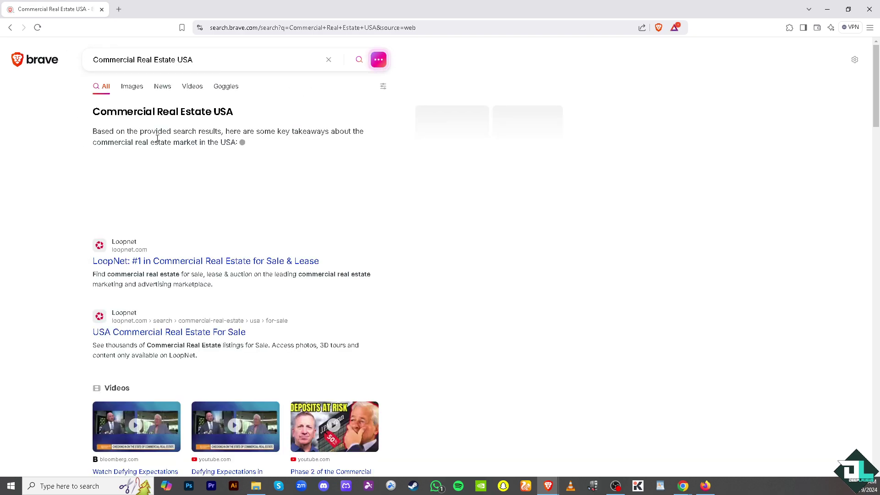
scroll(157, 139, down, 5)
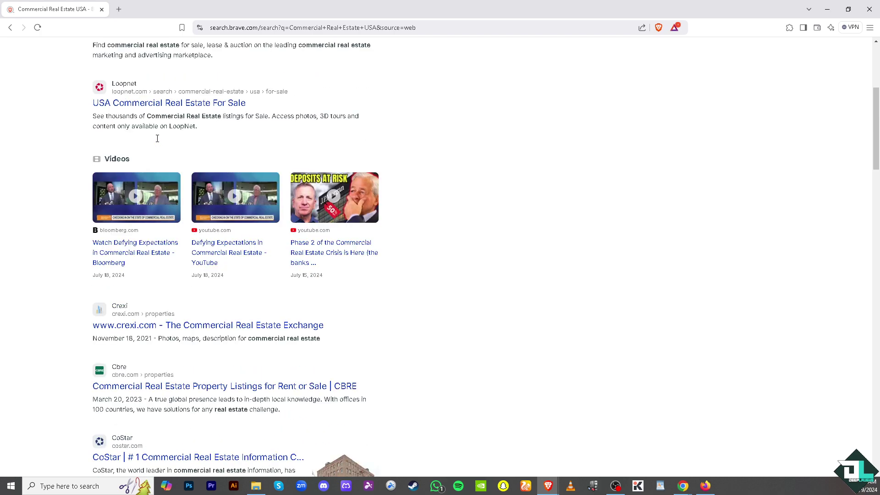
scroll(158, 138, down, 1)
scroll(157, 143, down, 2)
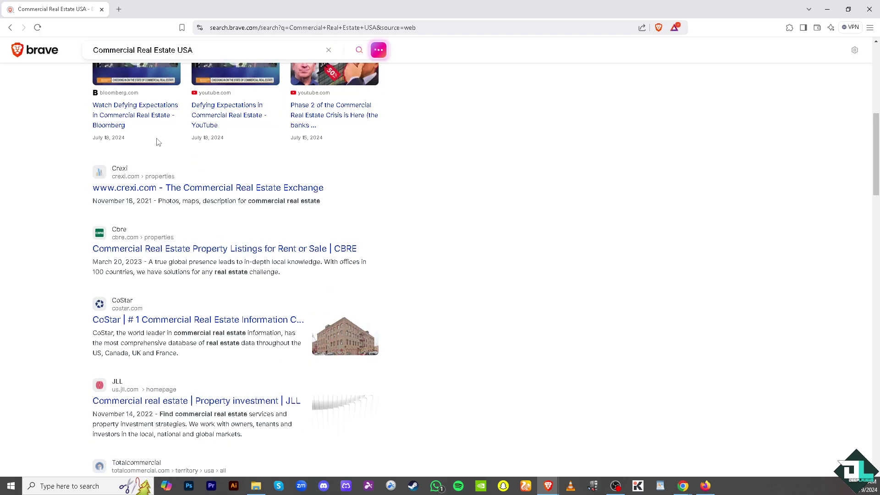
scroll(157, 142, down, 2)
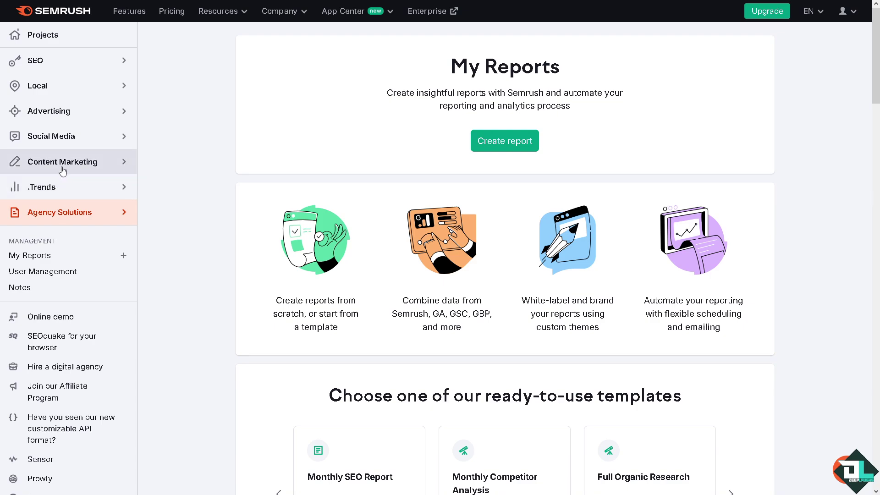
Step: Switch to Semrush and open the Domain Overview tool for advertising market analysis
click(88, 165)
click(92, 117)
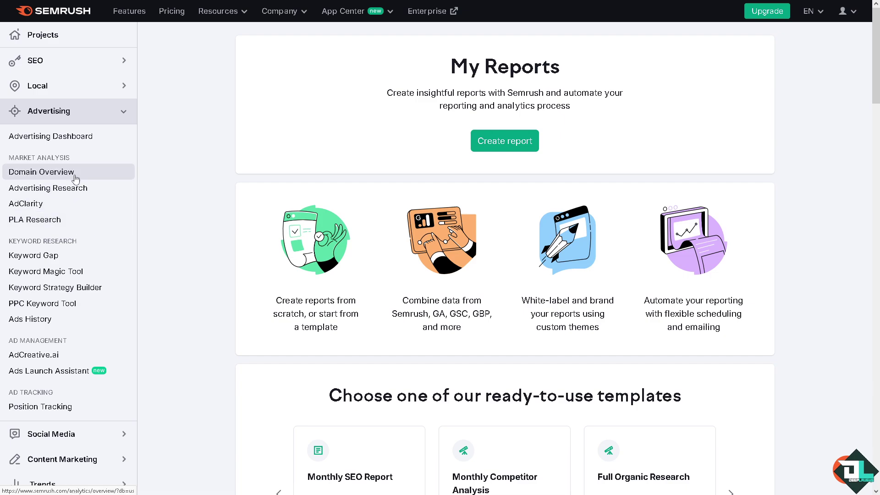
click(42, 172)
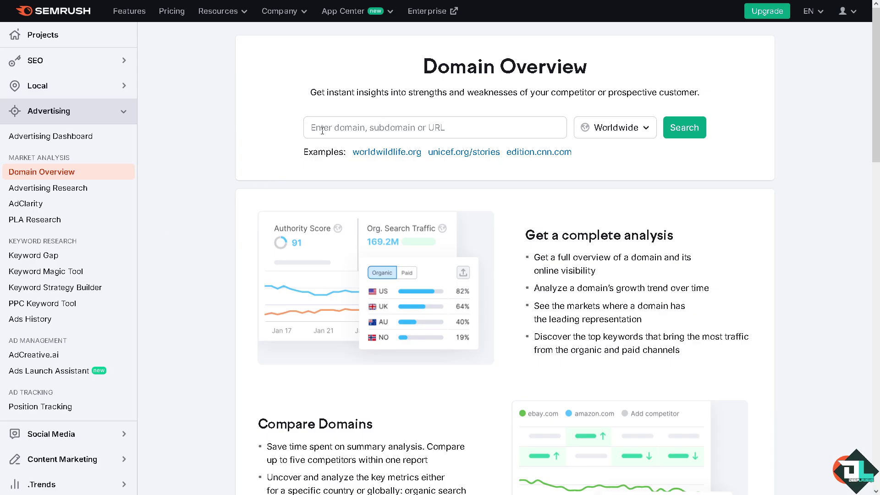
Step: Run a worldwide Domain Overview analysis for loopnet.com
click(319, 129)
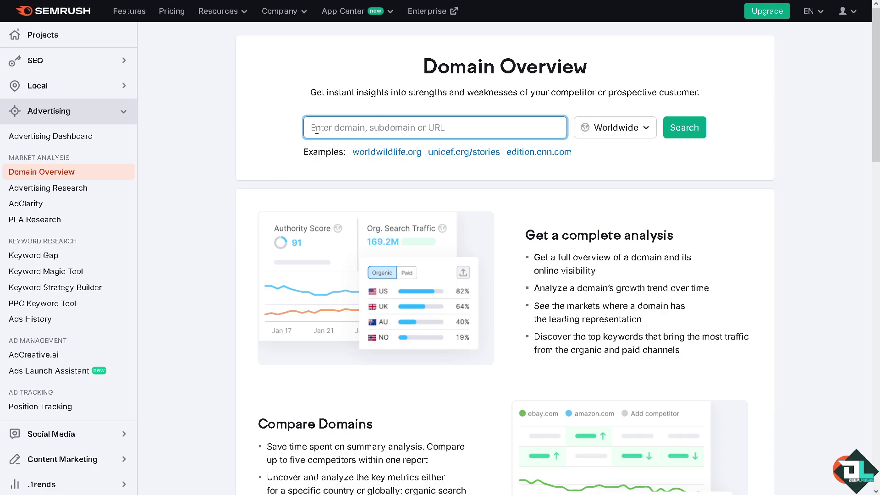
text(loopnet.c)
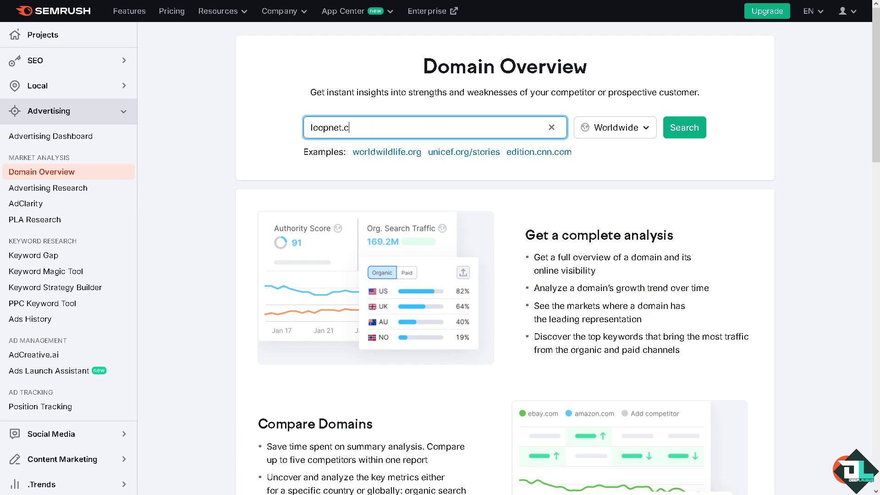
text(om)
key(Return)
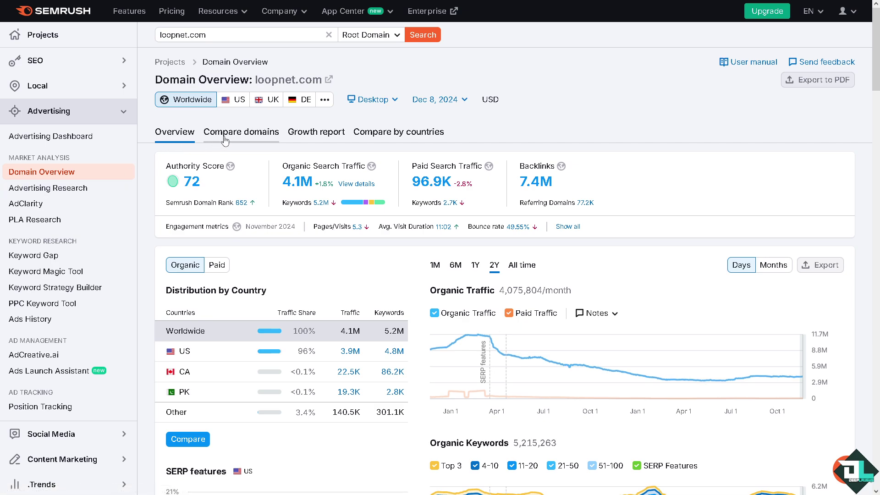
Step: Examine the domain's authority and traffic metrics, country distribution, organic keywords, keyword intent, organic competitors and top paid keywords
mouse_move(216, 169)
scroll(275, 275, down, 1)
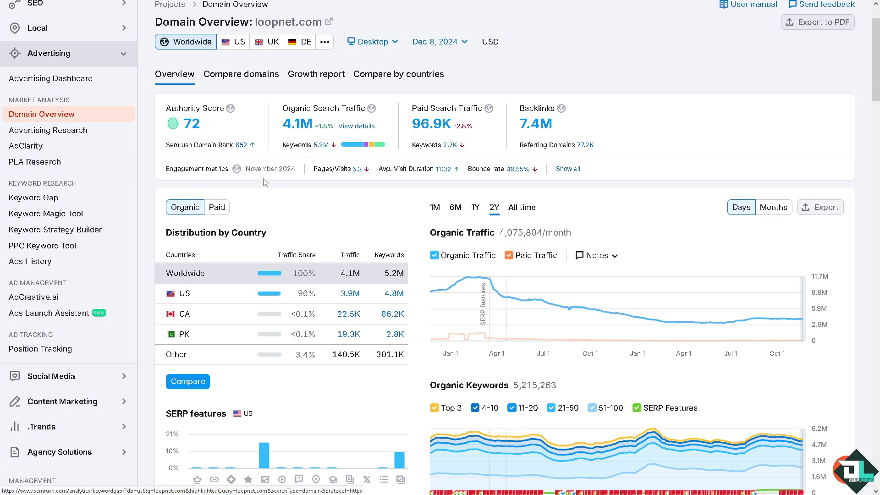
scroll(270, 200, down, 2)
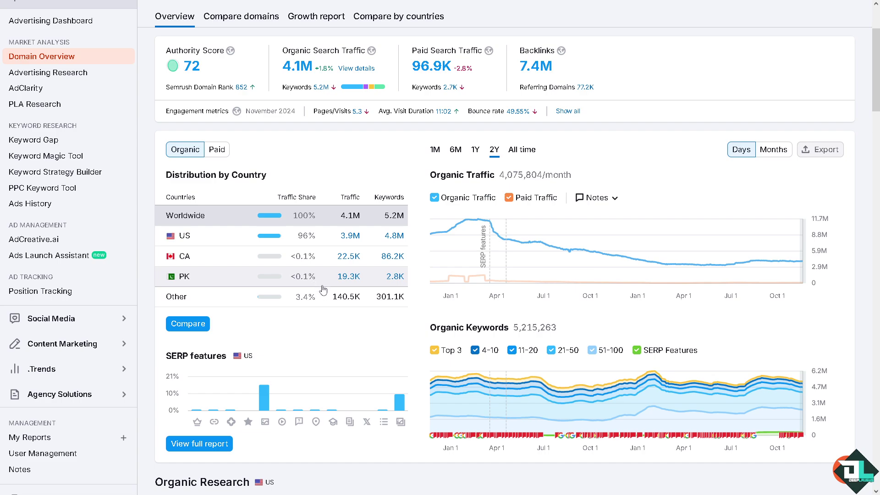
scroll(323, 288, down, 1)
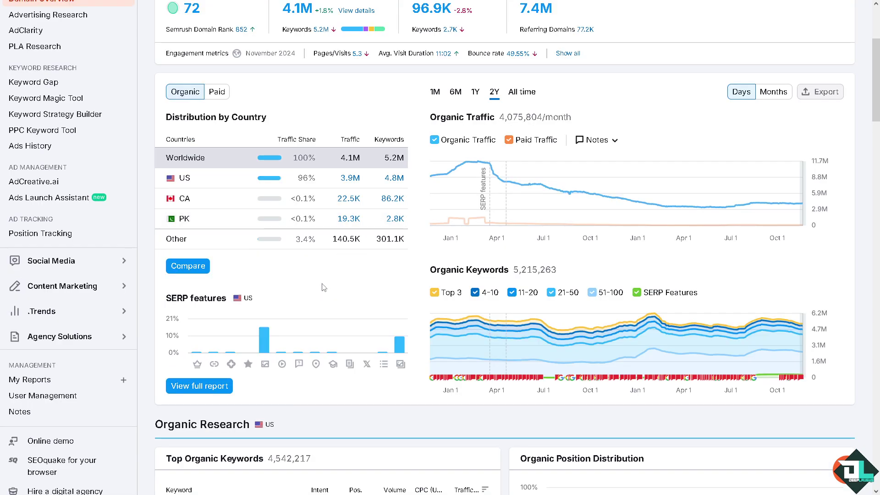
scroll(323, 287, down, 4)
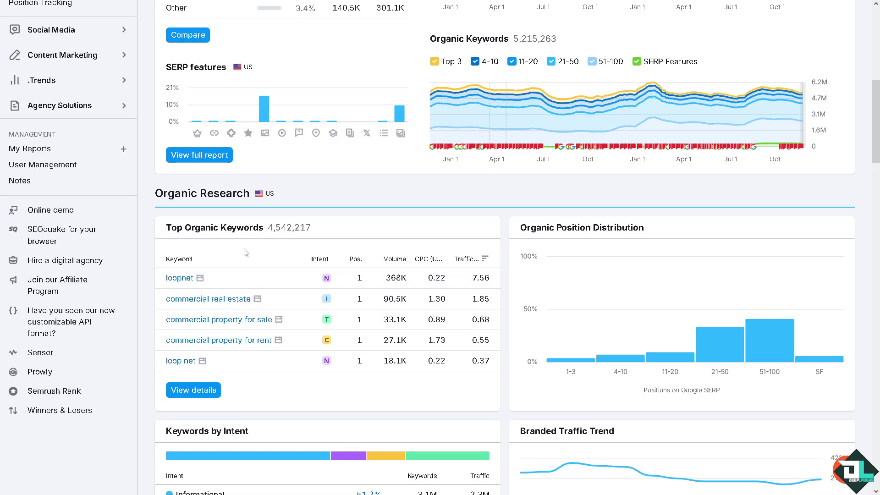
scroll(245, 252, down, 1)
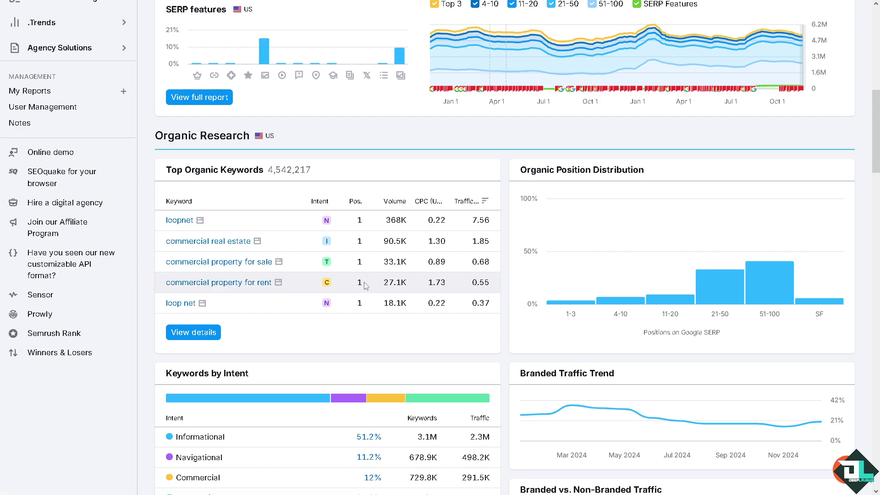
scroll(365, 285, down, 4)
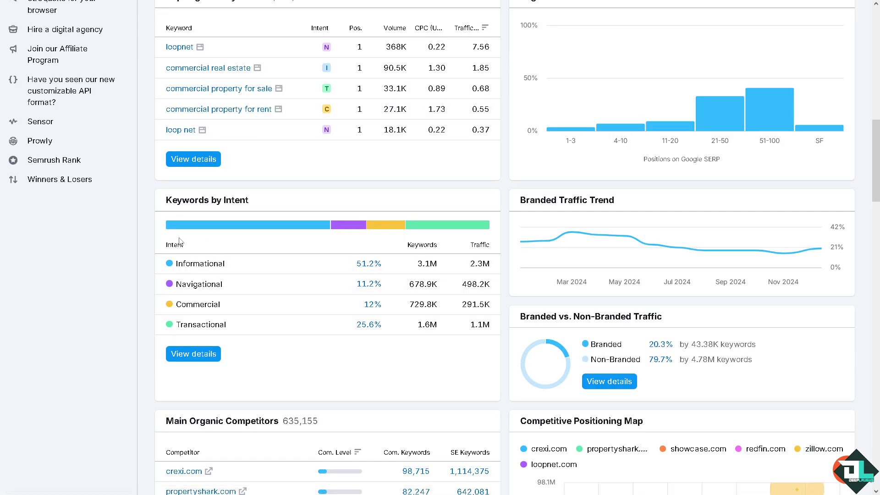
scroll(242, 298, down, 3)
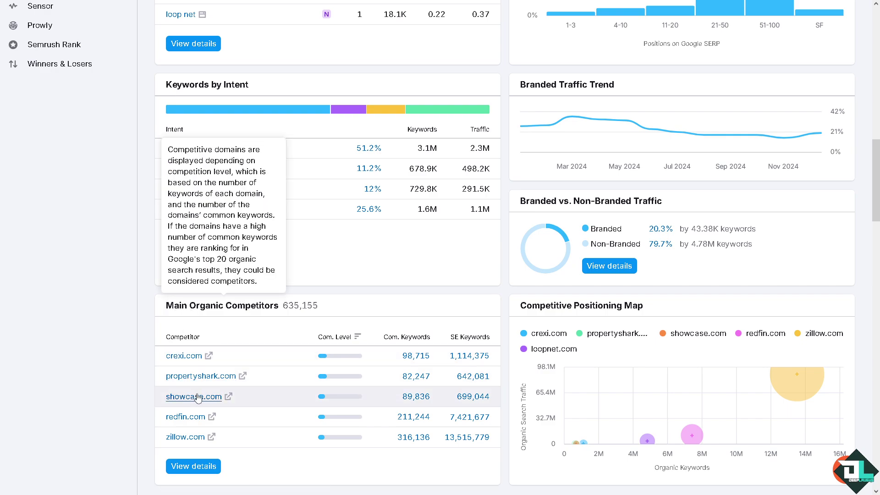
scroll(203, 399, down, 2)
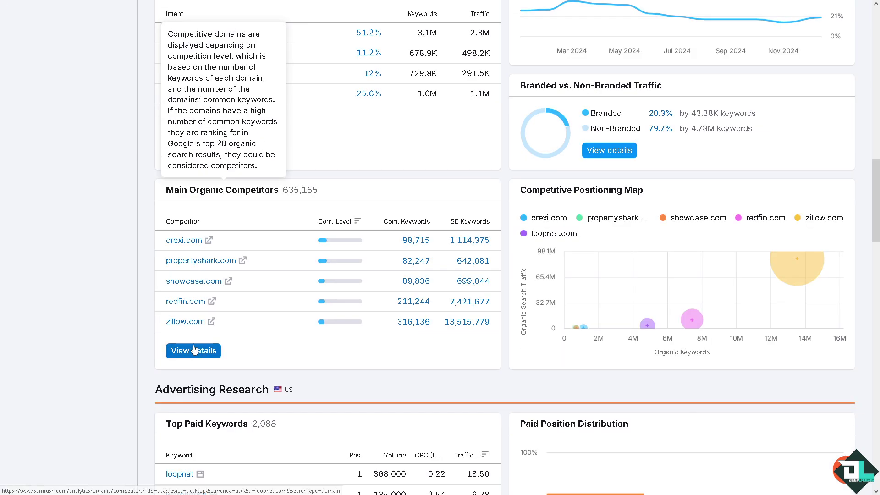
scroll(201, 328, down, 1)
scroll(200, 328, down, 1)
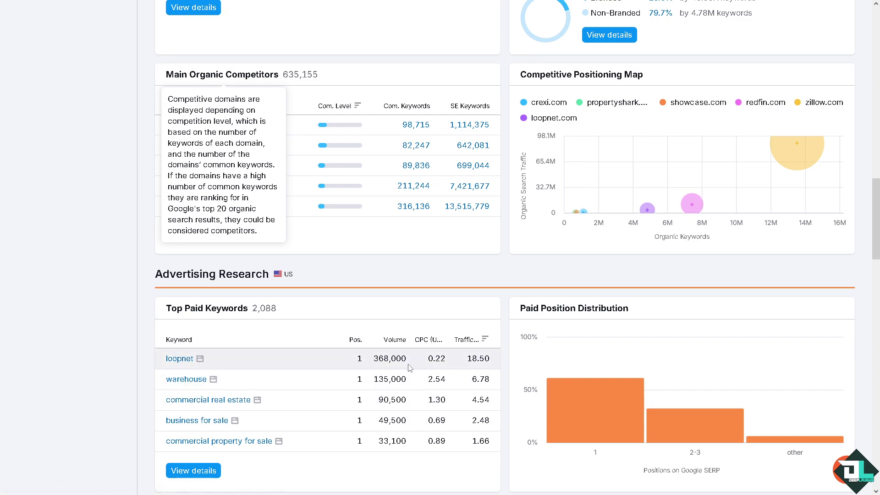
mouse_move(423, 340)
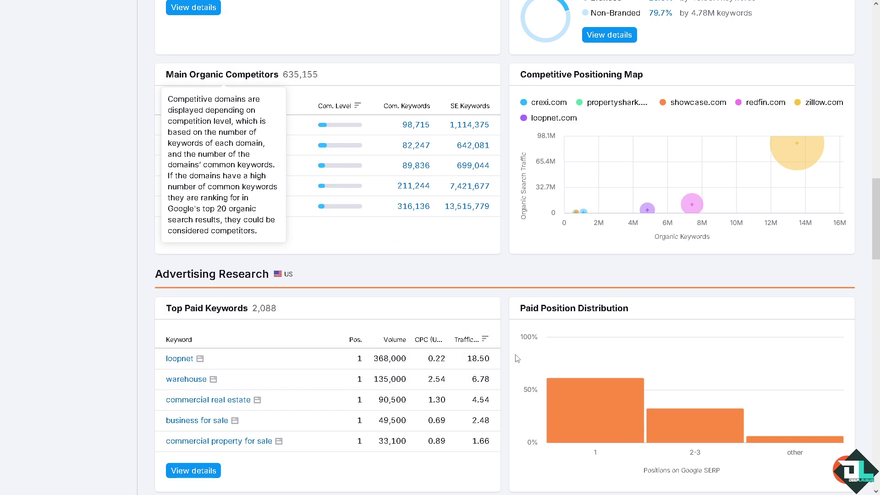
scroll(520, 357, down, 1)
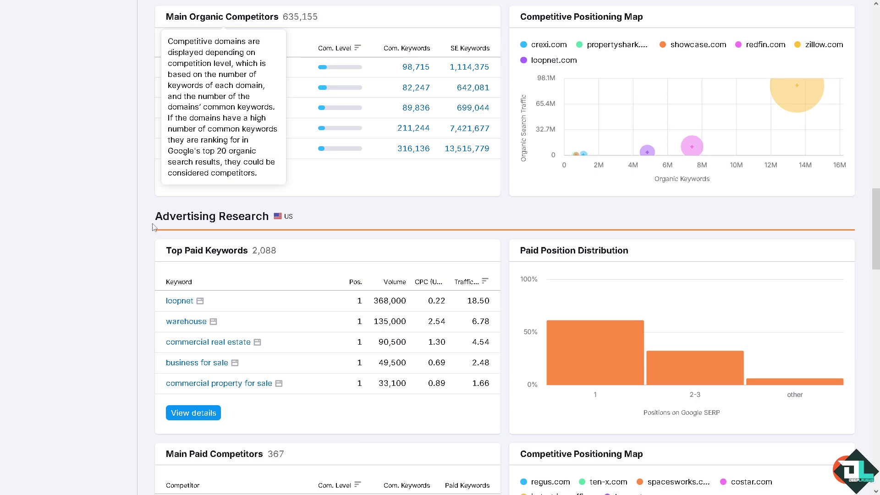
Step: Open the Advertising Research report for loopnet.com and review its paid search trends and paid search positions
scroll(153, 227, up, 14)
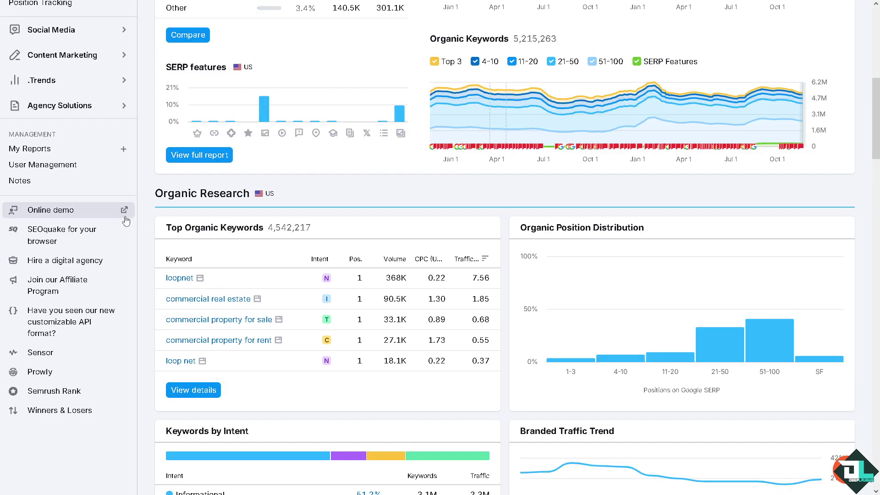
scroll(124, 212, up, 5)
scroll(126, 216, up, 2)
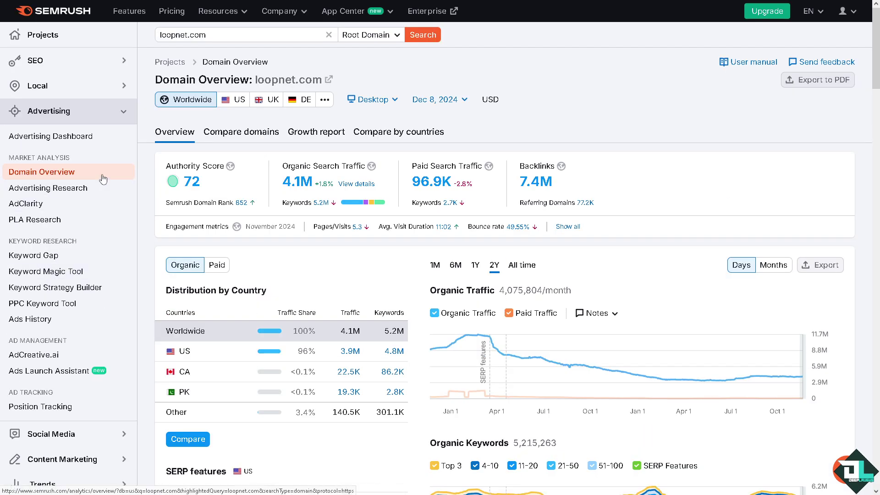
click(61, 191)
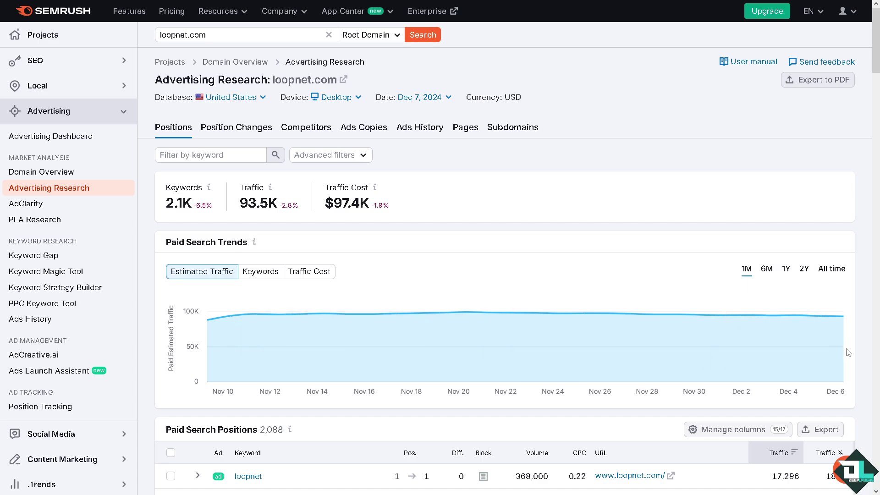
scroll(831, 345, down, 2)
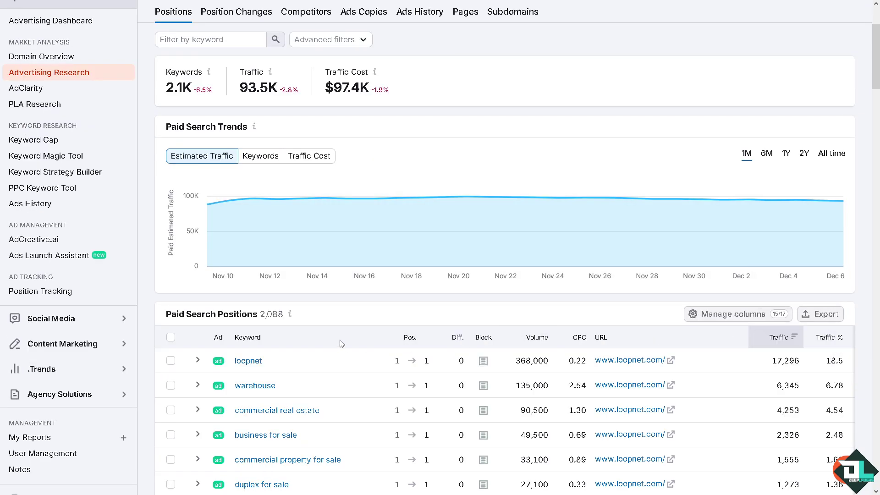
scroll(342, 344, down, 2)
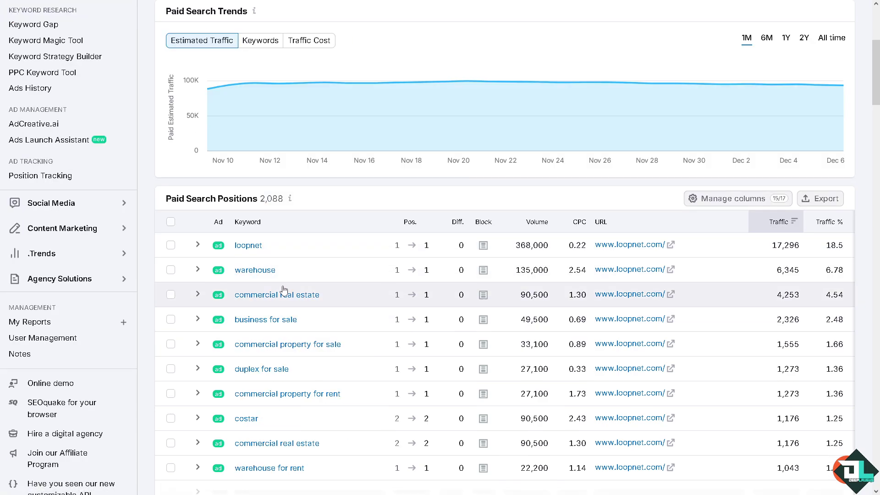
scroll(285, 293, down, 1)
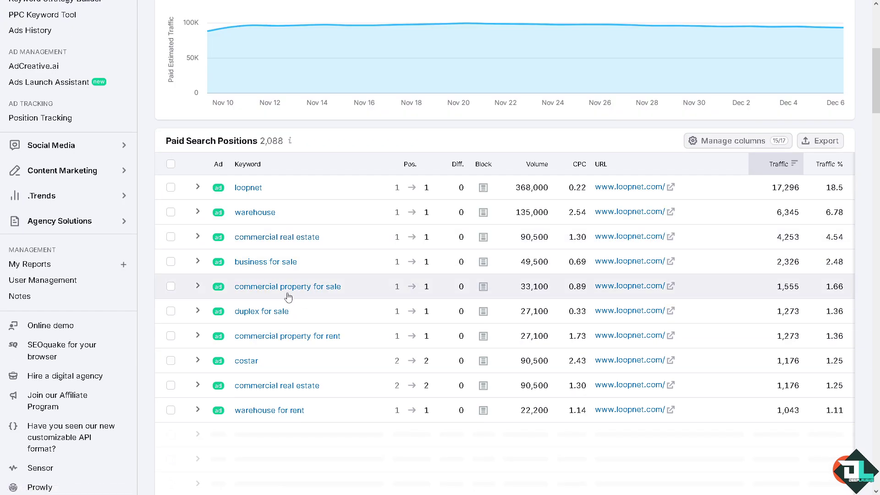
Step: Check the export options for the paid search positions, close them, and highlight the table text from "loopnet" to "warehouse for rent"
click(814, 145)
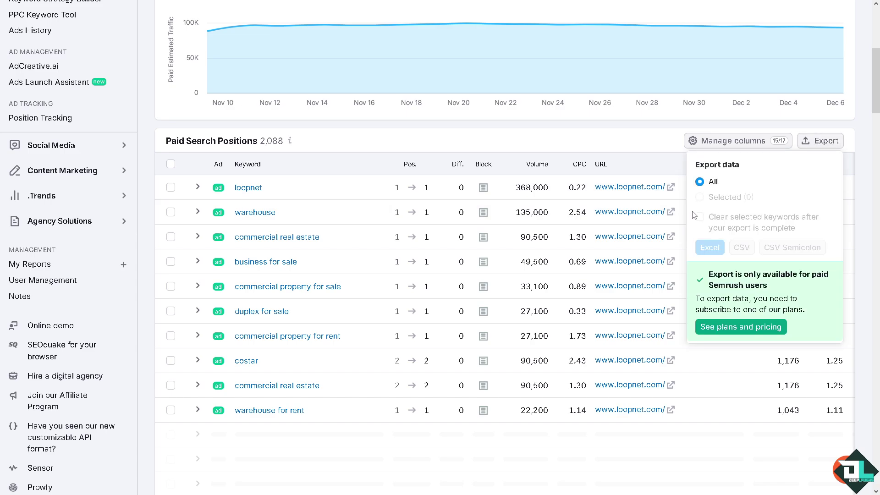
click(256, 446)
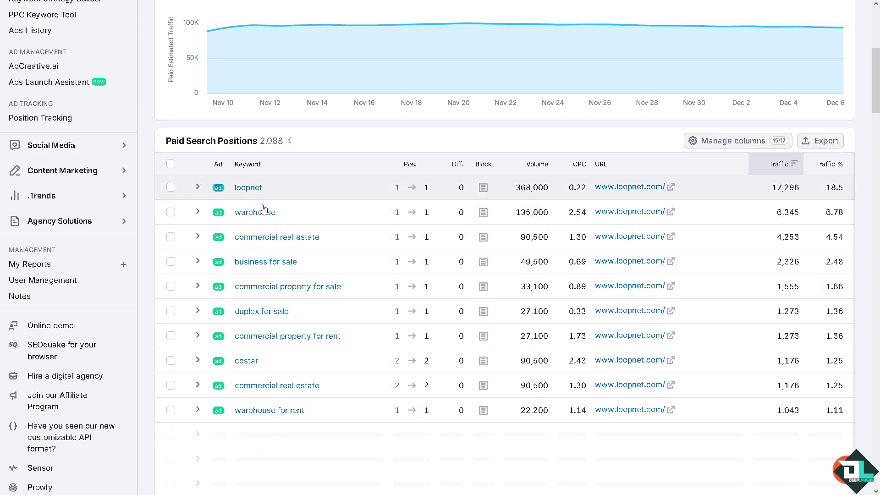
drag(263, 209, 304, 410)
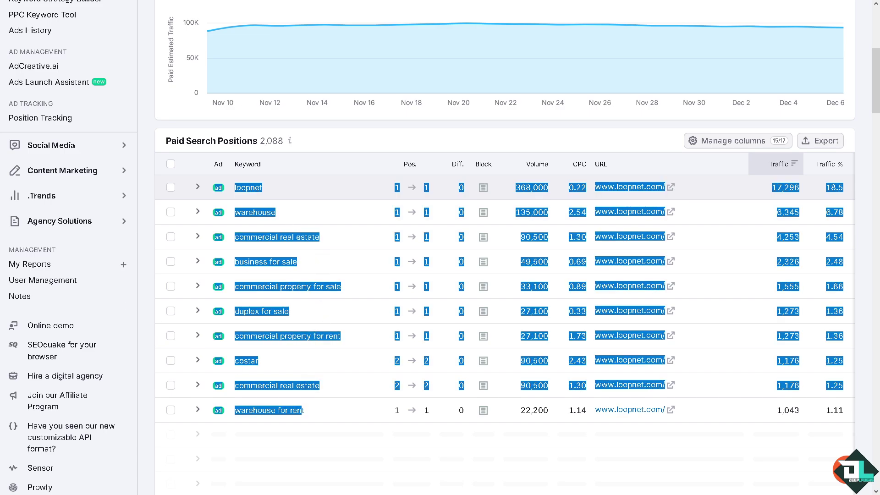
Step: Expand the "loopnet" keyword in the paid search positions and review its position history
click(198, 187)
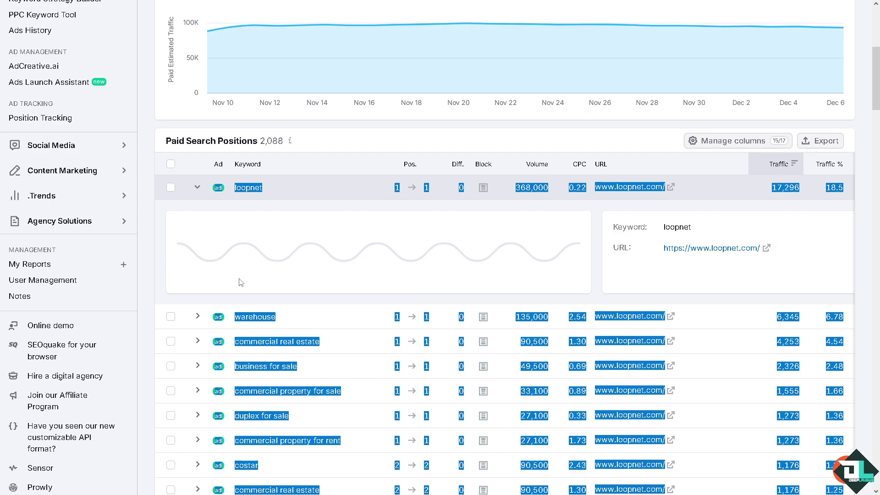
scroll(242, 282, down, 4)
scroll(245, 284, up, 3)
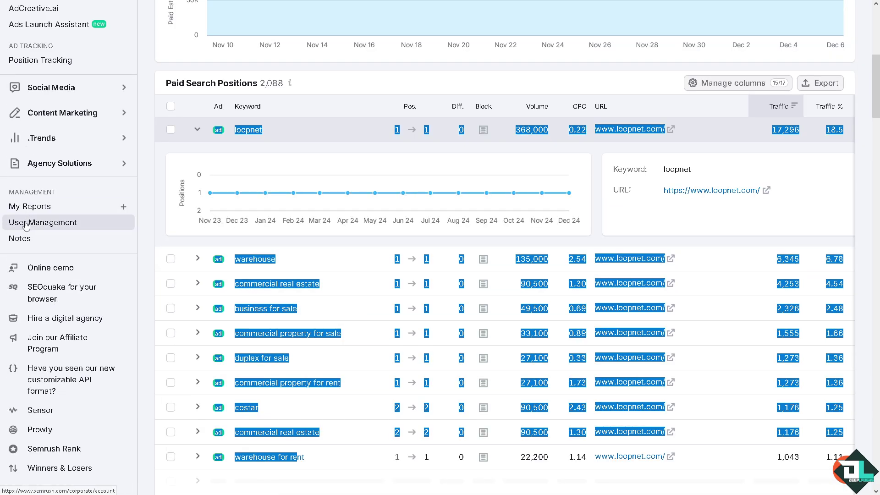
scroll(92, 183, up, 5)
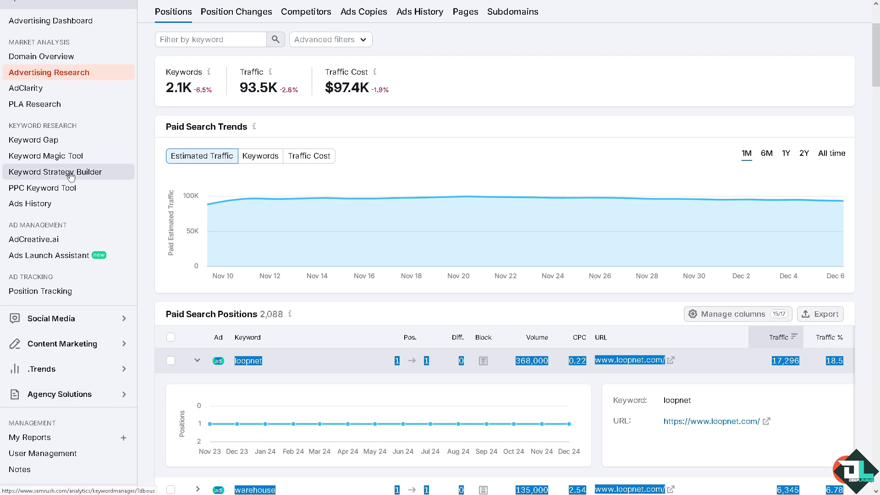
scroll(322, 420, down, 6)
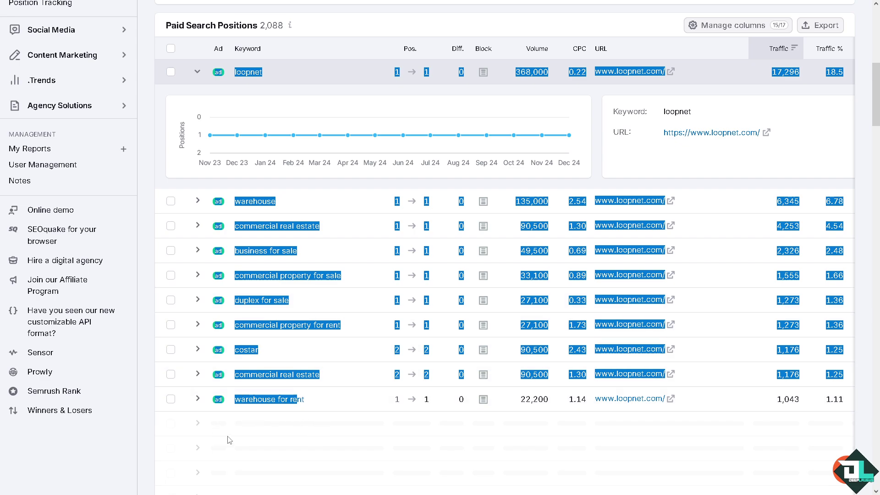
Step: Highlight the keyword "commercial property for sale", expand its position history, and highlight the "commercial real estate" and "warehouse for rent" rows
drag(227, 280, 342, 280)
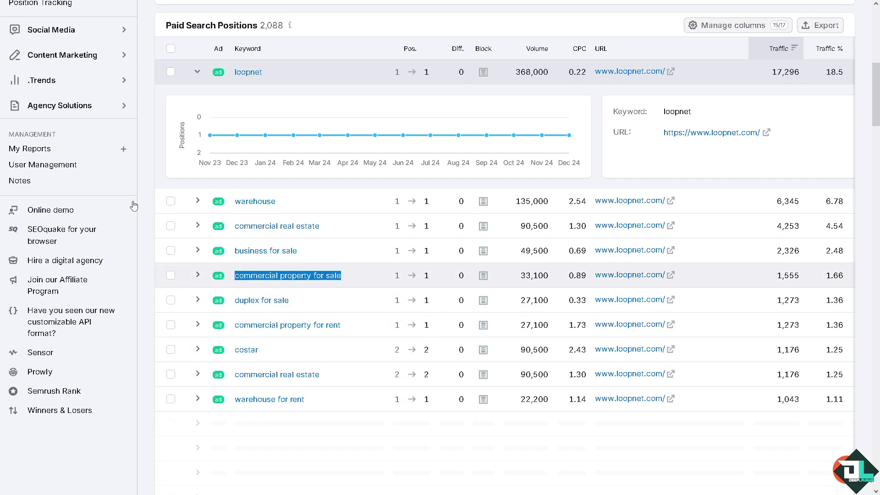
scroll(119, 202, up, 2)
scroll(270, 367, down, 4)
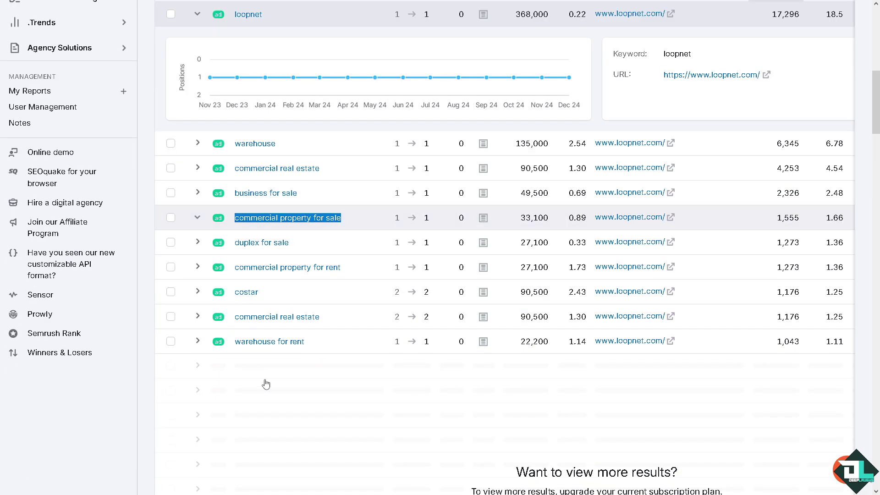
click(198, 218)
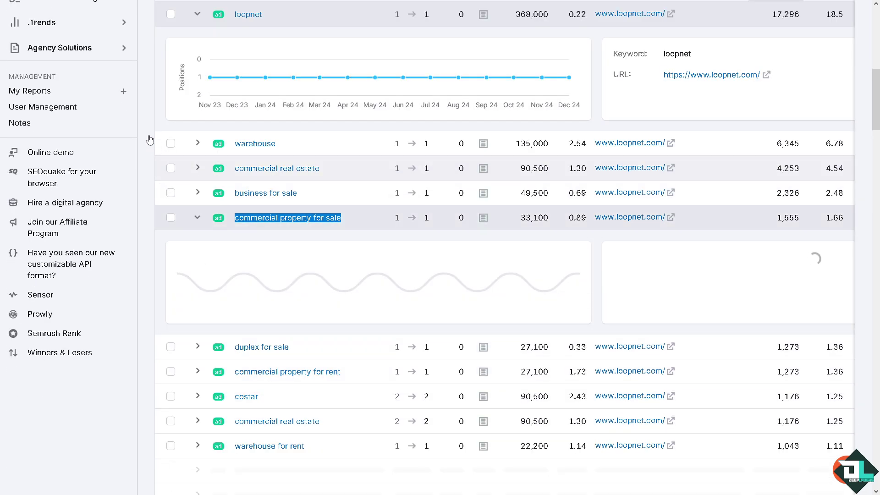
scroll(222, 285, down, 1)
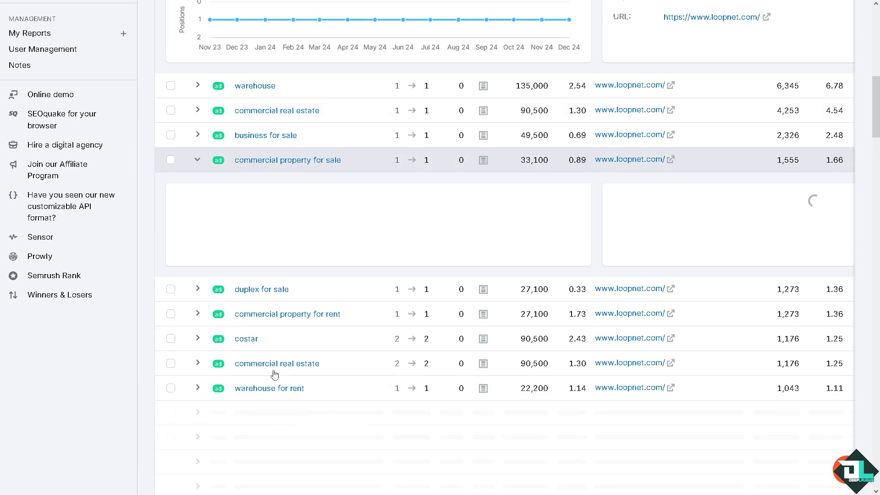
drag(275, 373, 307, 390)
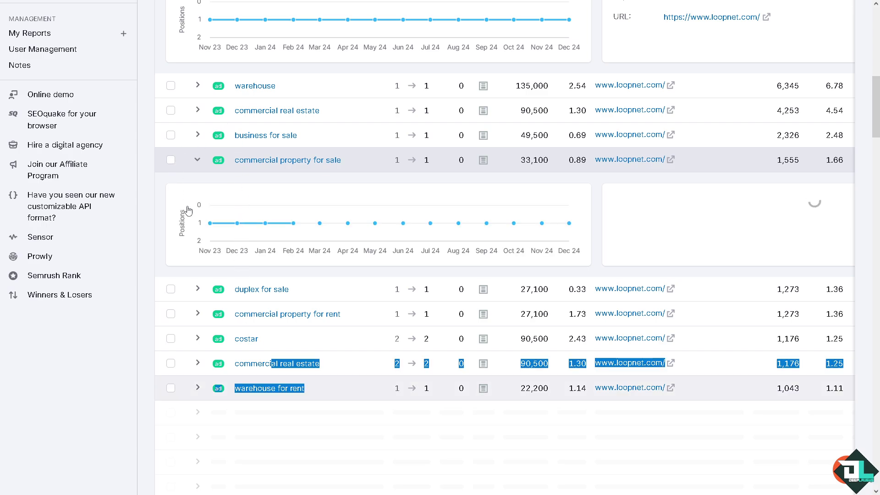
Step: Open the Keyword Strategy Builder and enter "commercial property for sale" and "warehouse" as seed keywords
scroll(113, 192, up, 4)
scroll(75, 146, up, 2)
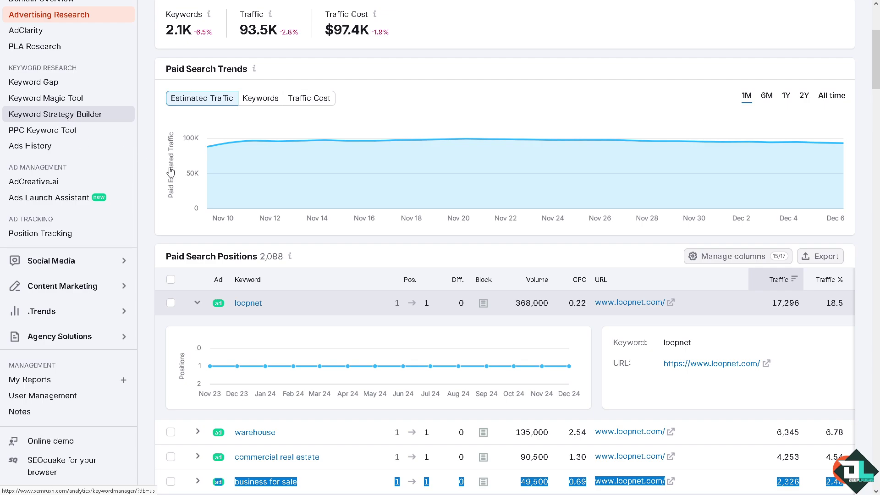
key(Return)
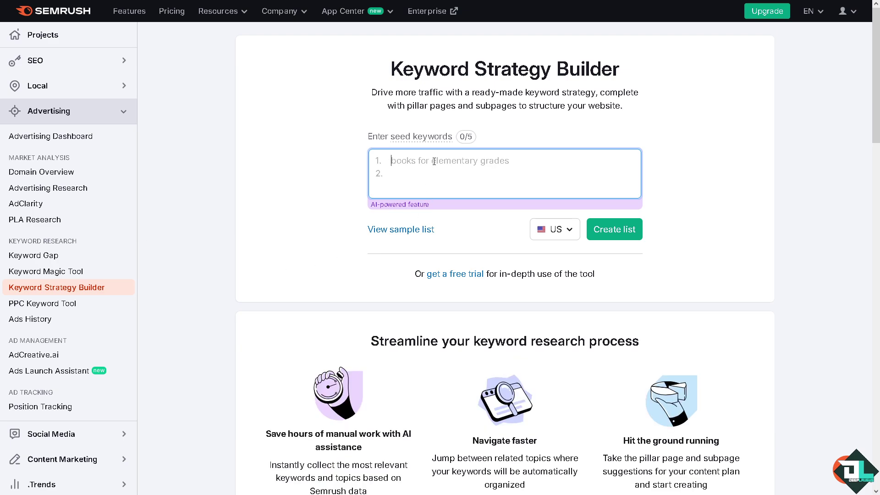
text(commercial property for sale)
key(Return)
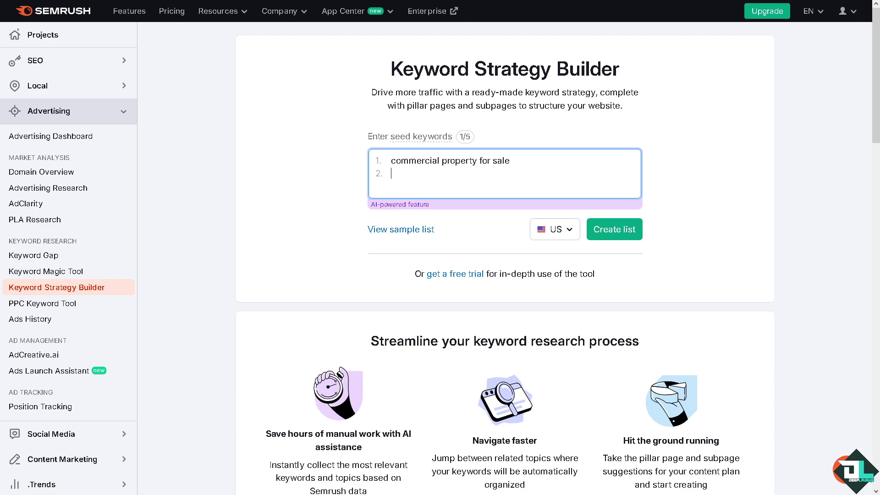
text(loc)
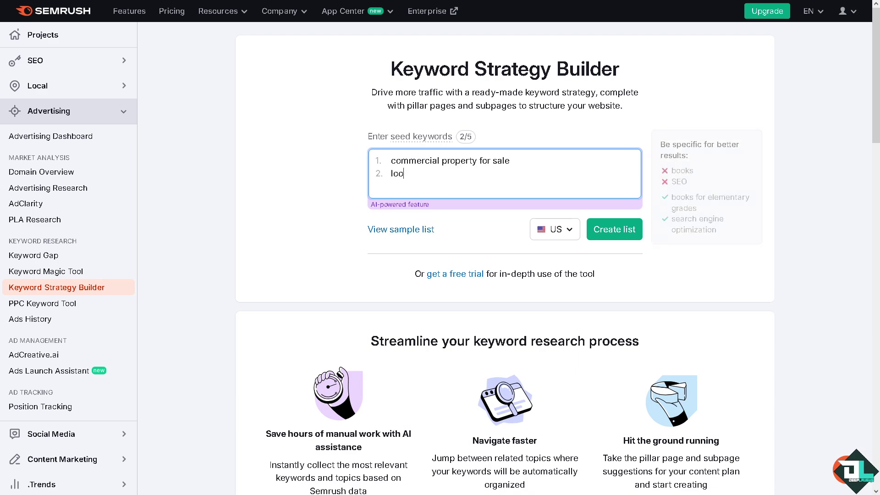
key(BackSpace)
key(BackSpace)
key(BackSpace)
text(warehouse)
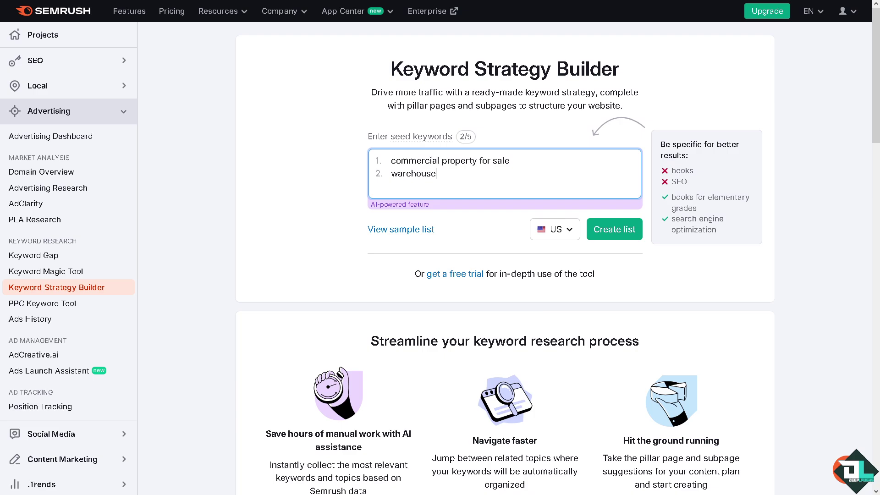
Step: Review the Keyword Strategy Builder's explanation of pillar pages, topic overviews and the strategy-building process
scroll(548, 252, down, 15)
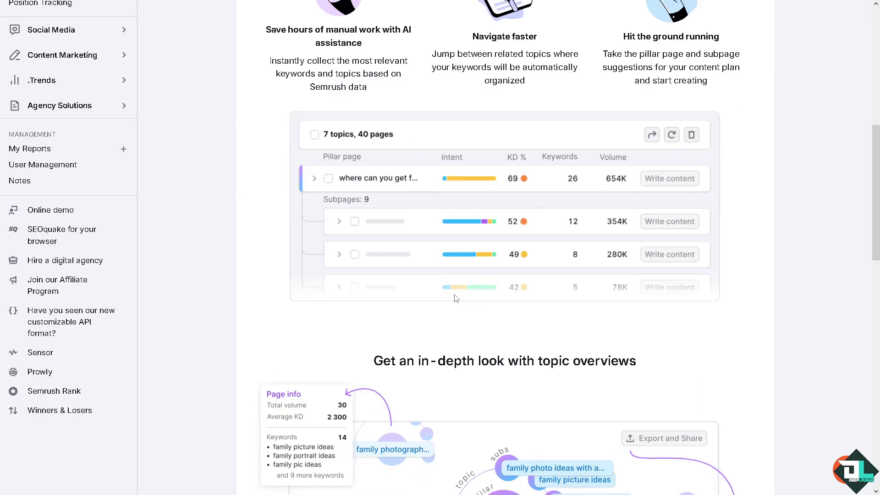
scroll(329, 324, down, 4)
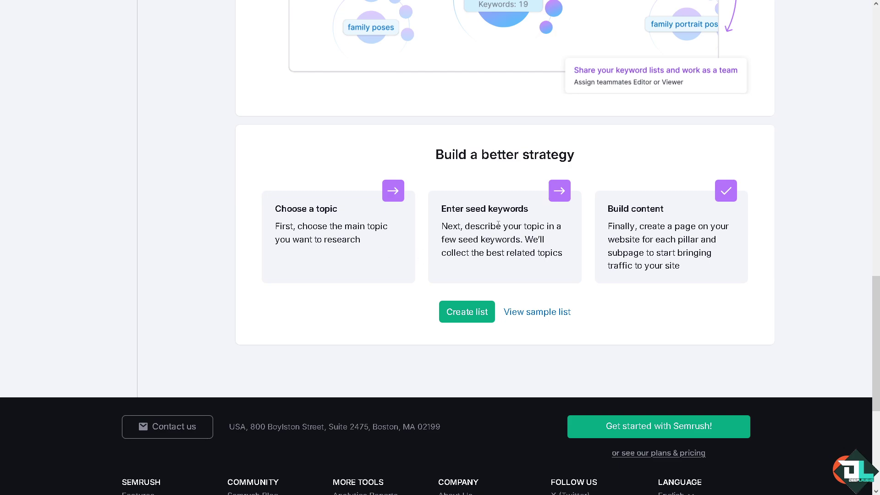
scroll(498, 224, up, 18)
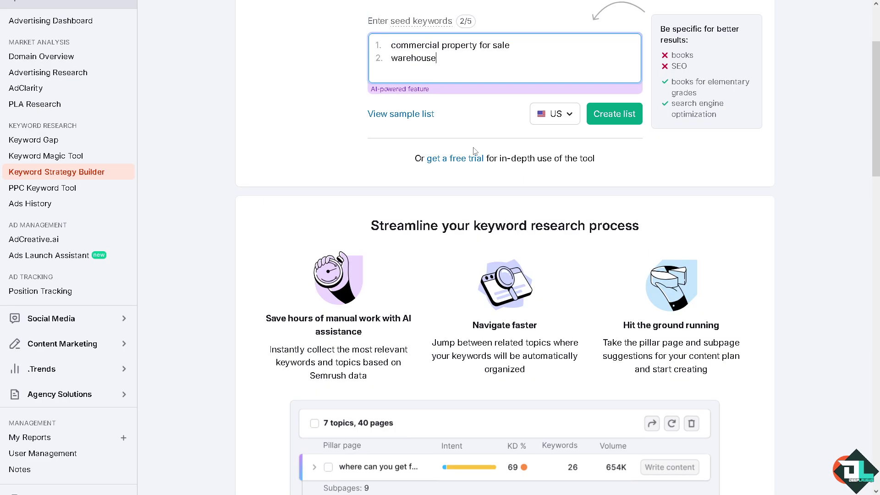
scroll(475, 151, down, 15)
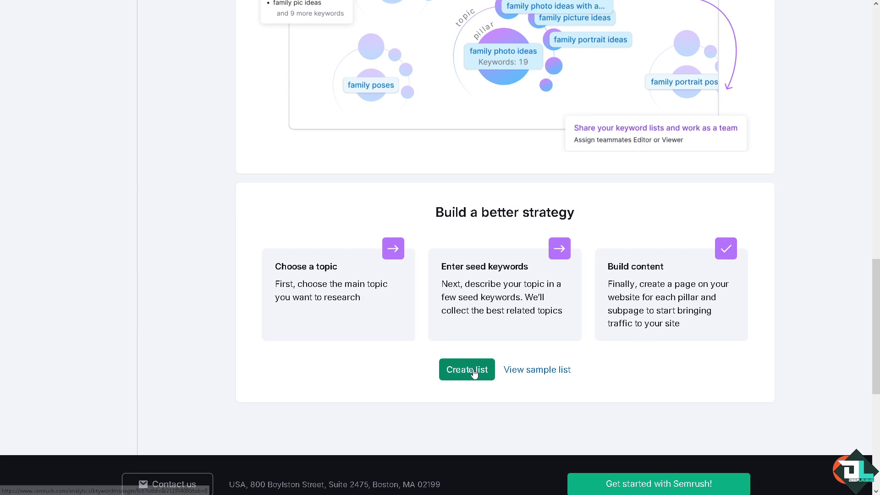
scroll(401, 311, up, 10)
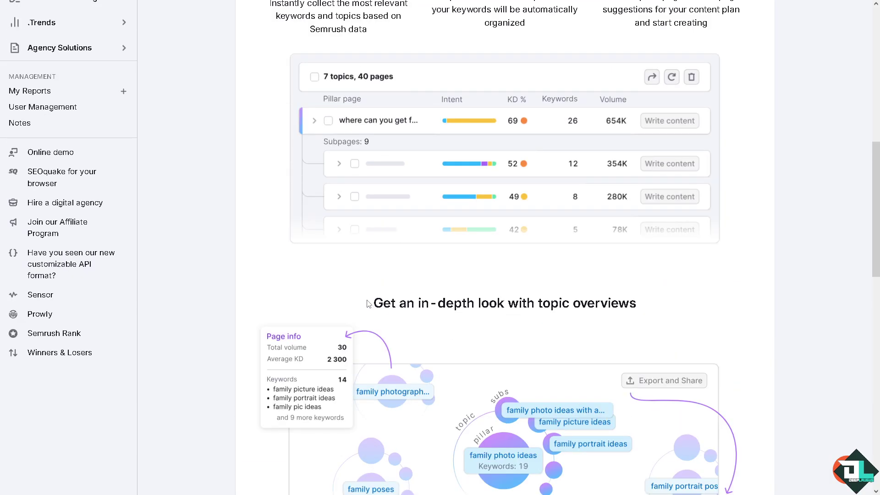
scroll(304, 288, up, 7)
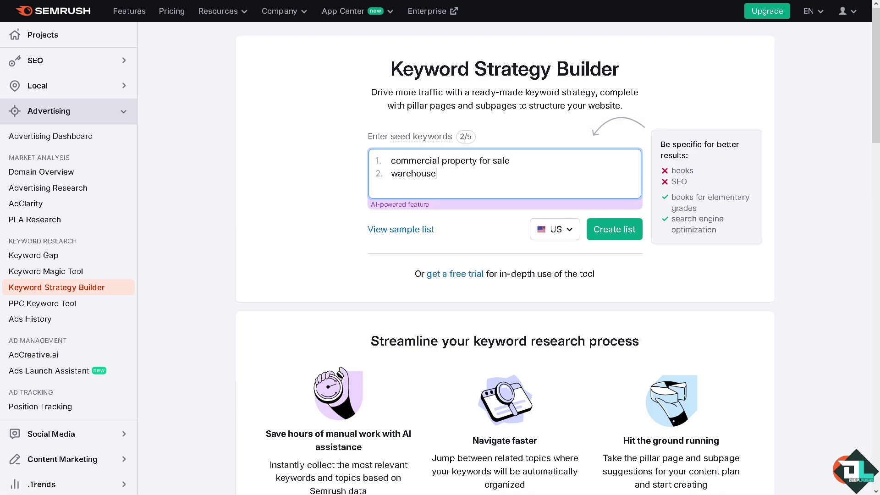
Step: Open PLA Research and read its description of Google Shopping competitor, ad and keyword analysis
click(56, 222)
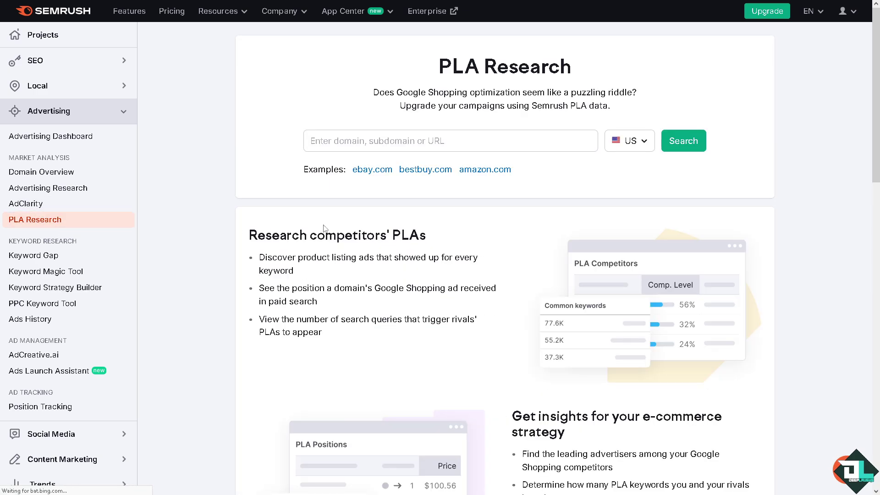
drag(374, 92, 455, 93)
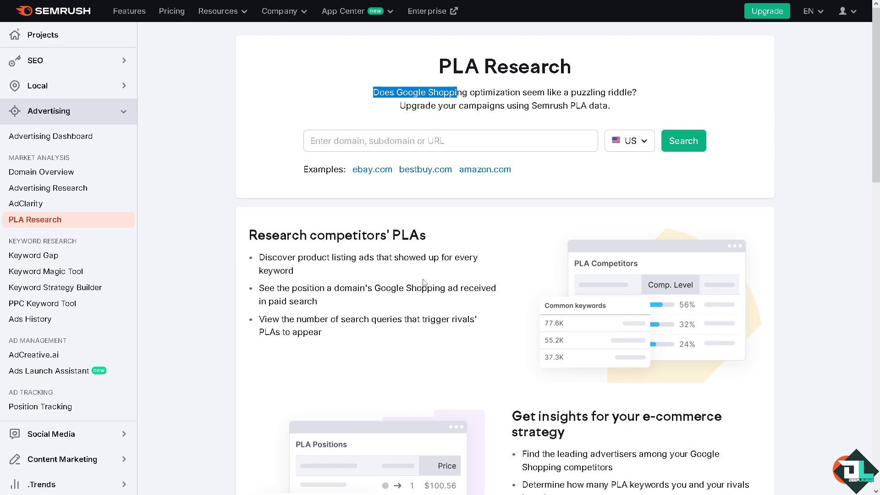
scroll(423, 282, down, 8)
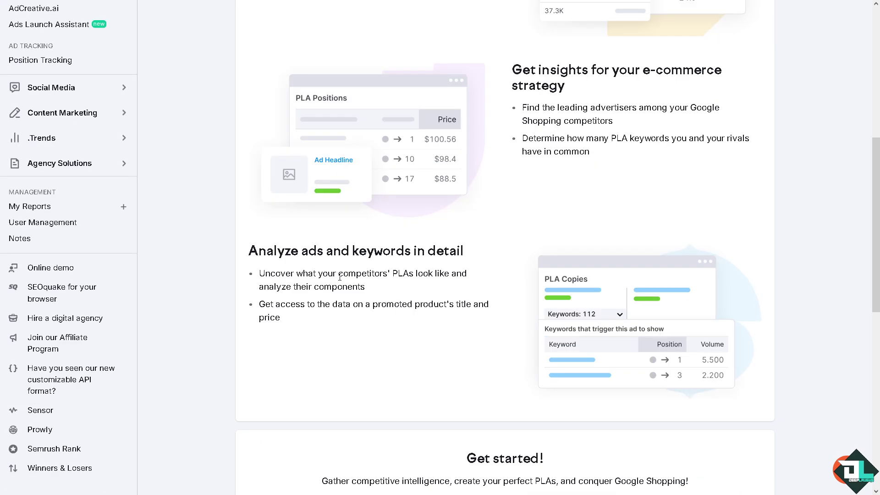
scroll(244, 176, up, 8)
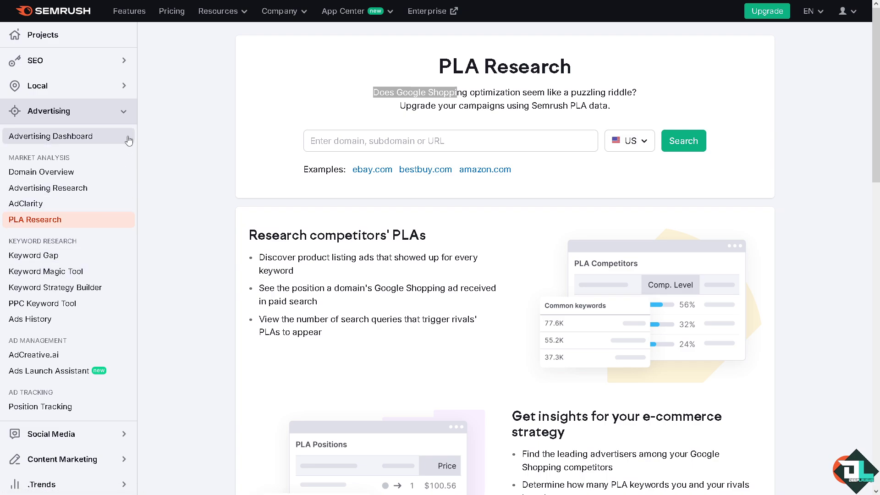
Step: Open the Keyword Gap tool from the SEO toolkit's competitive research section
click(123, 87)
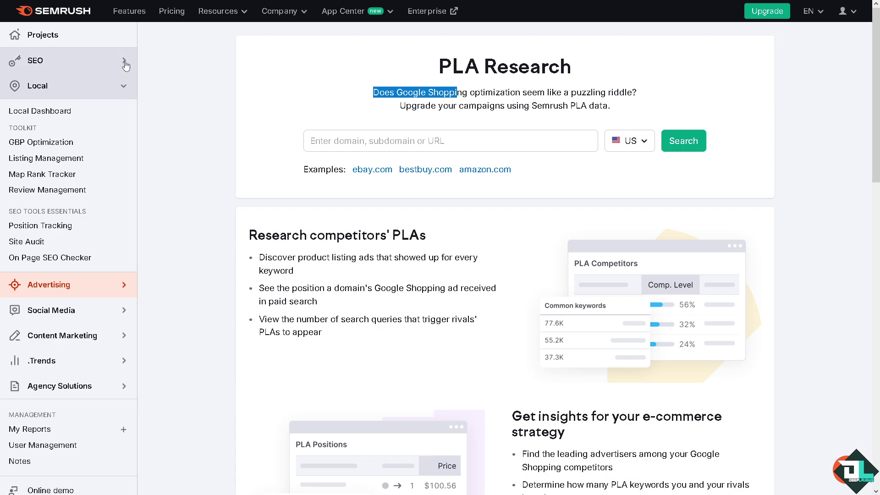
click(125, 64)
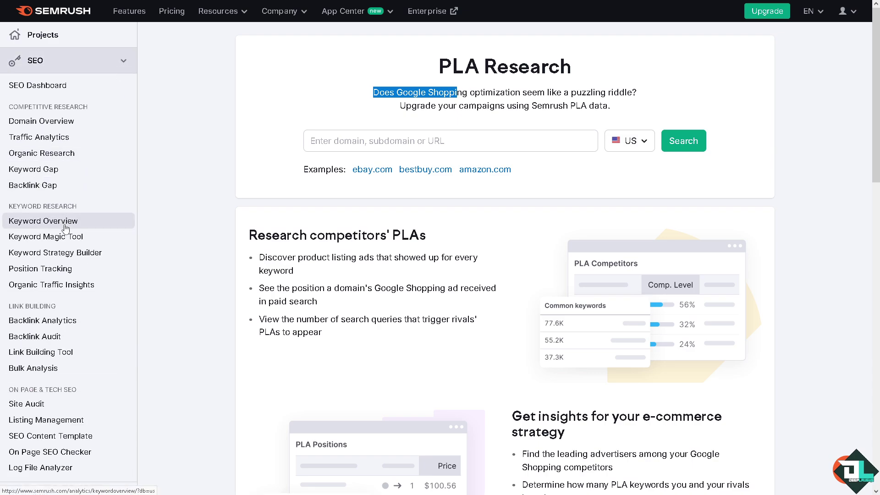
click(68, 174)
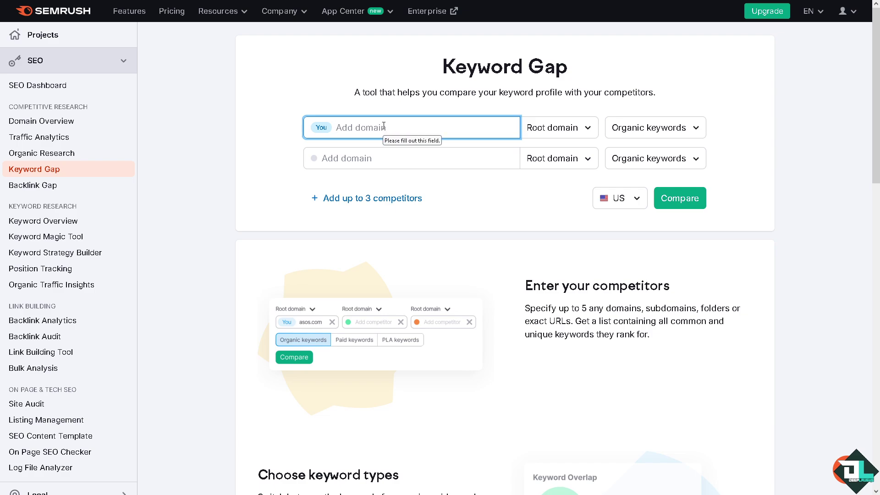
Step: Enter deeplaughs.com as your own root domain for the keyword comparison
text(asd)
key(BackSpace)
key(BackSpace)
key(BackSpace)
text(sead)
key(ctrl+a)
text(deeplagush)
key(BackSpace)
key(BackSpace)
text(ughs.com)
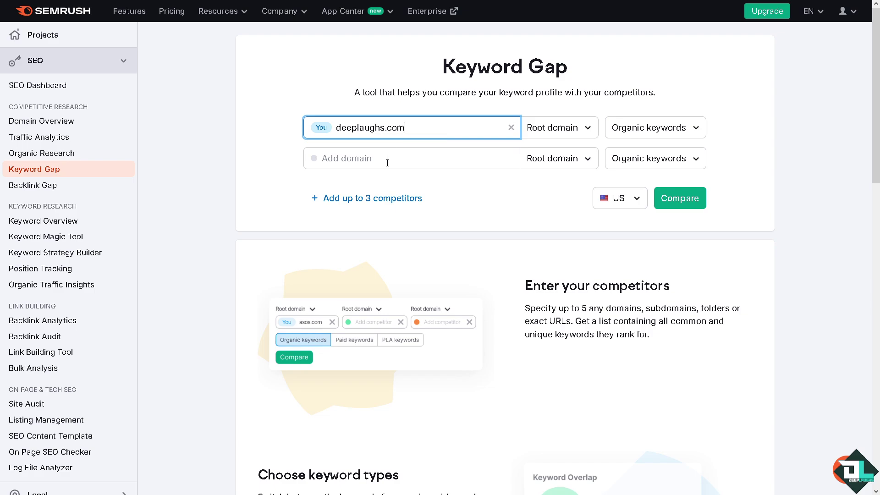
Step: Add loopnet.com as the competitor and run the organic keyword comparison for the US
click(390, 159)
text(loo)
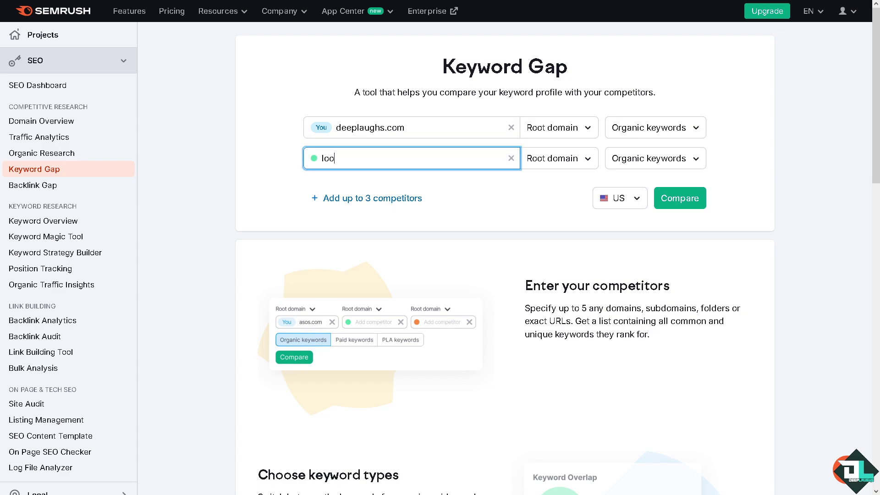
text(pnet.com)
click(638, 199)
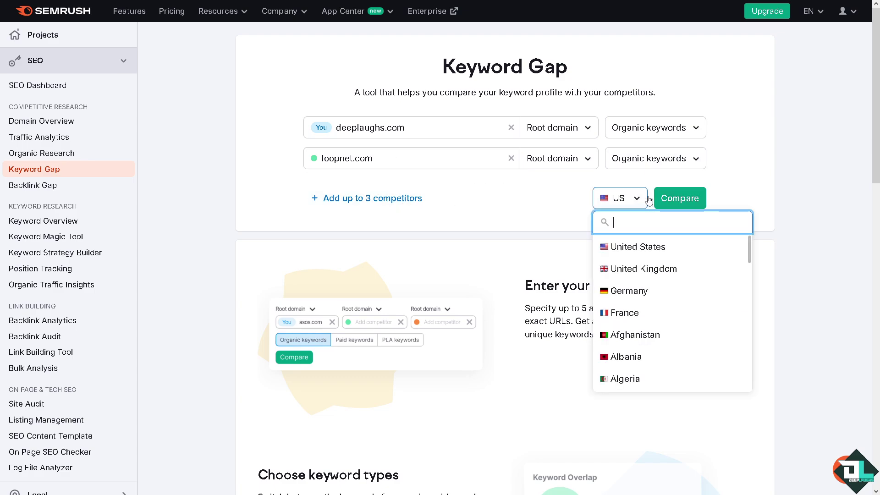
click(732, 186)
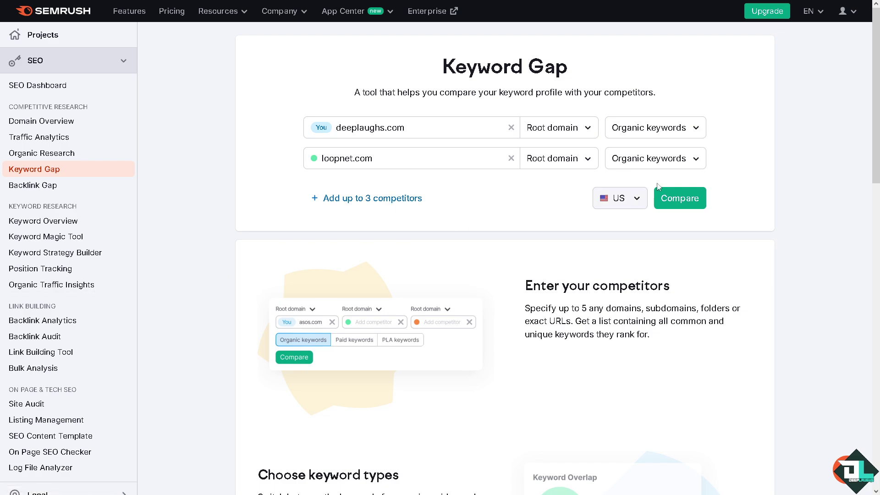
click(679, 198)
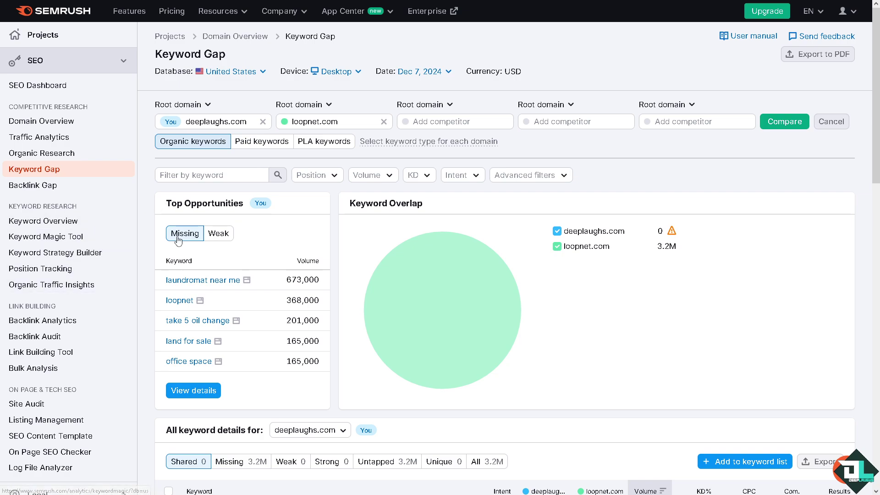
mouse_move(470, 303)
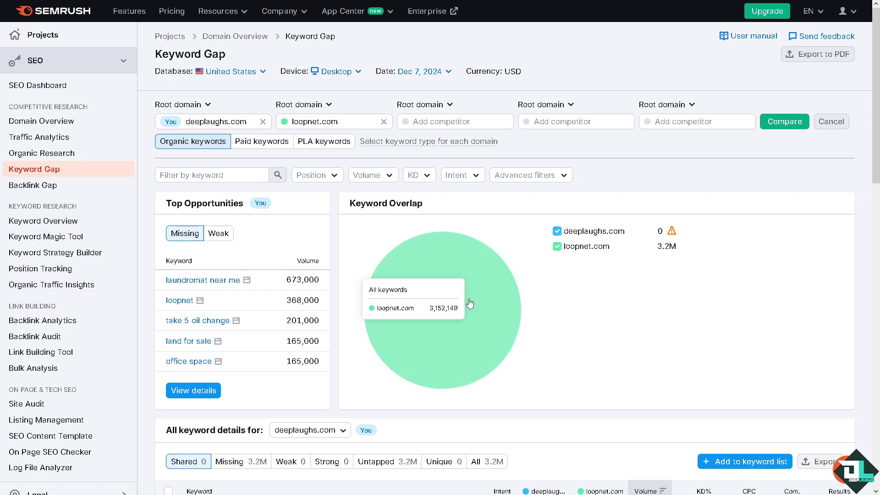